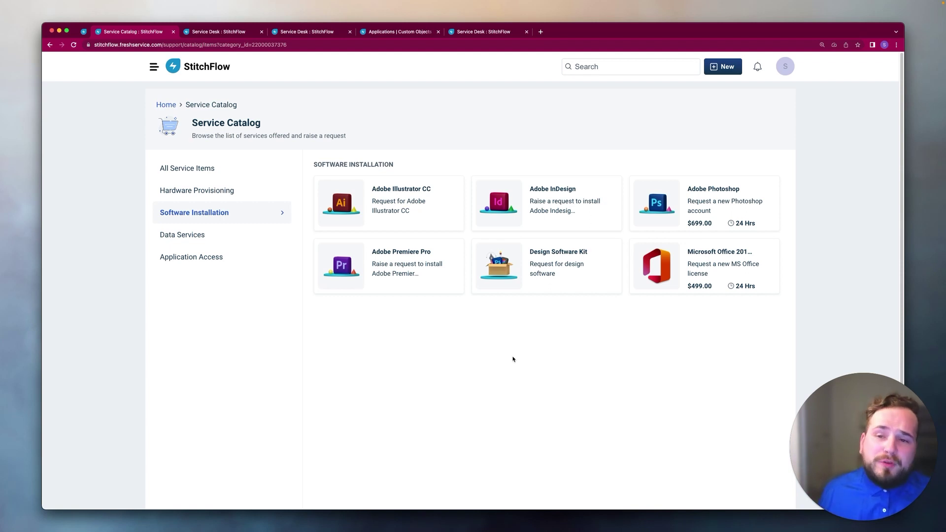
# Bring up the draft Basic - One App Approval automator for Adobe Illustrator CC
pyautogui.click(238, 35)
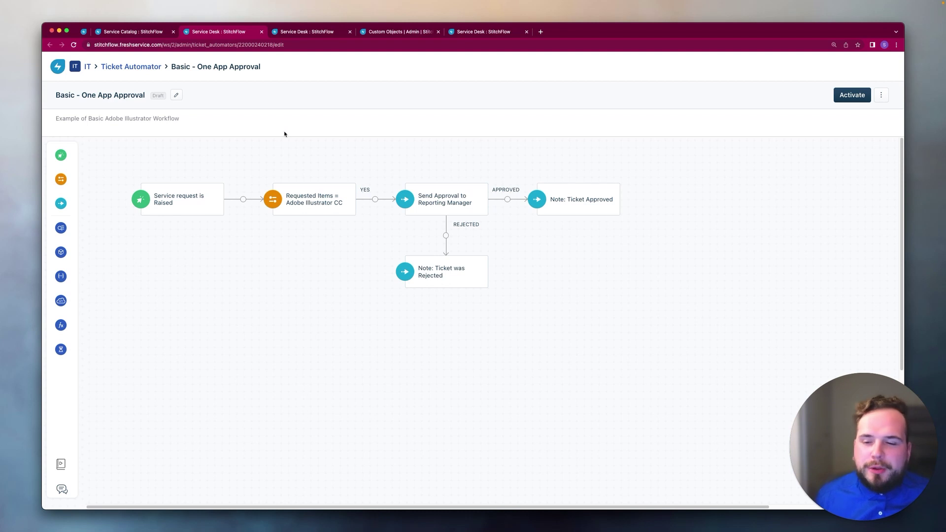
# Review the Multi App - Approval workflow's Adobe Photoshop condition and Send Approval to Application Approver action
pyautogui.click(302, 36)
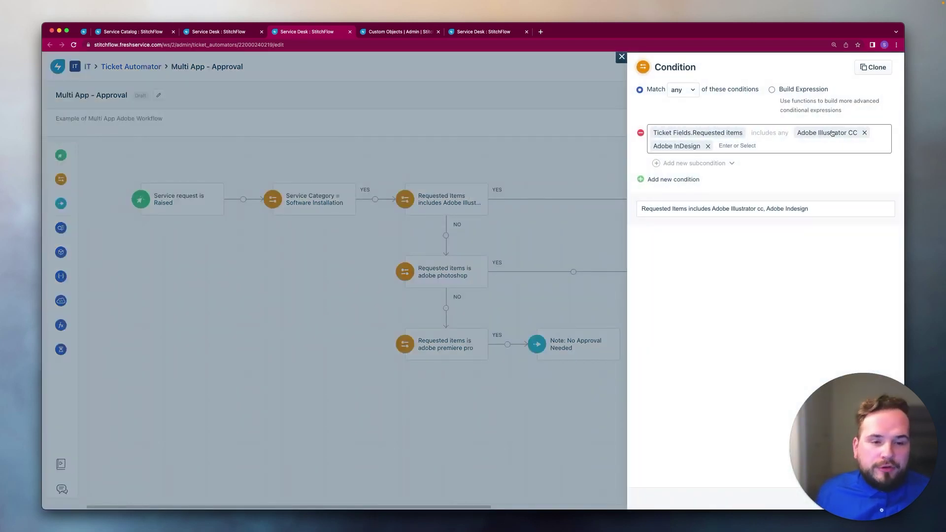
pyautogui.click(621, 58)
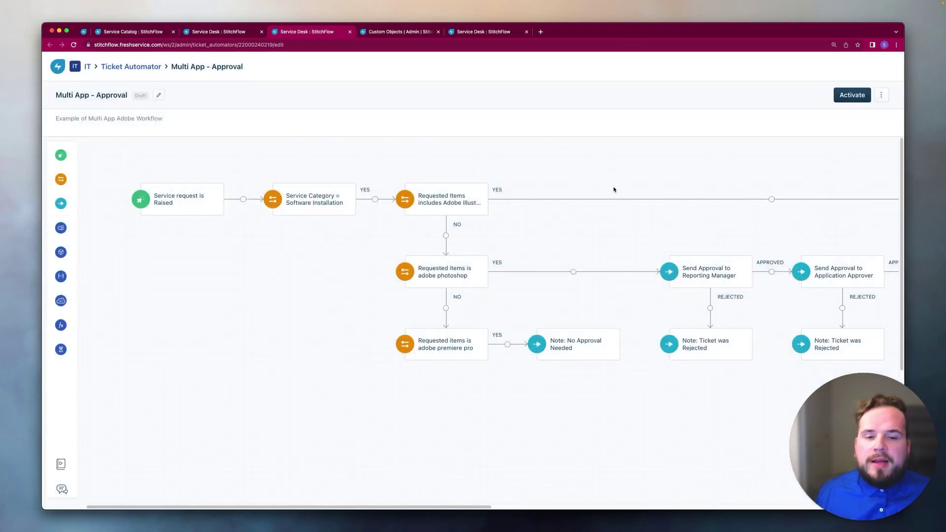
pyautogui.hscroll(5, 612, 191)
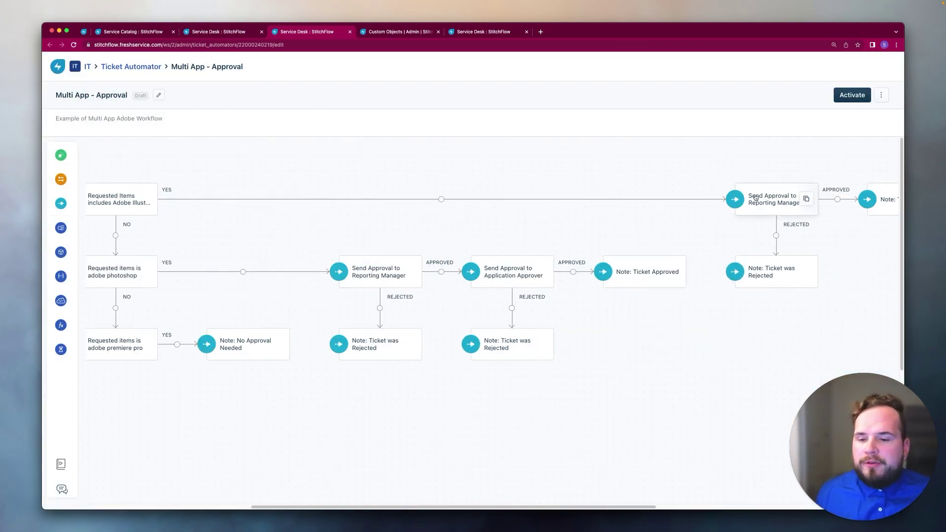
pyautogui.hscroll(-5, 592, 210)
pyautogui.hscroll(-2, 591, 211)
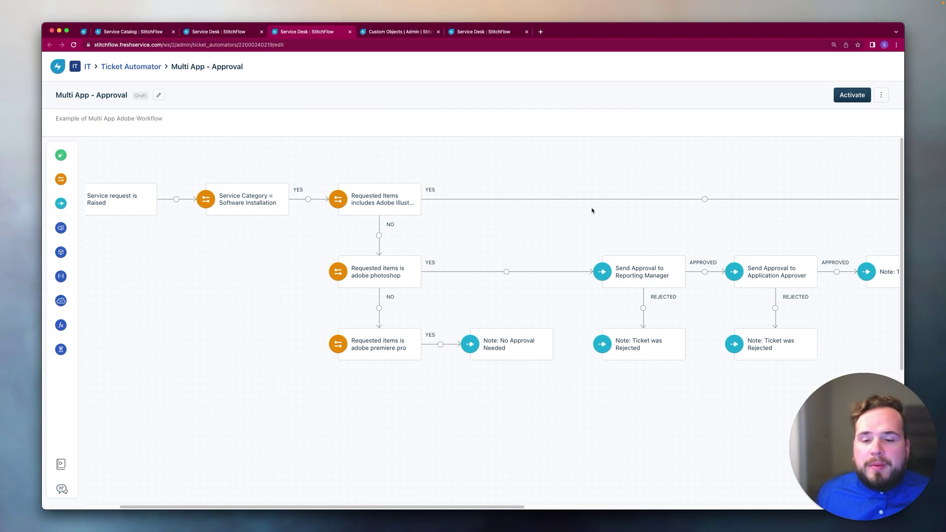
pyautogui.click(385, 271)
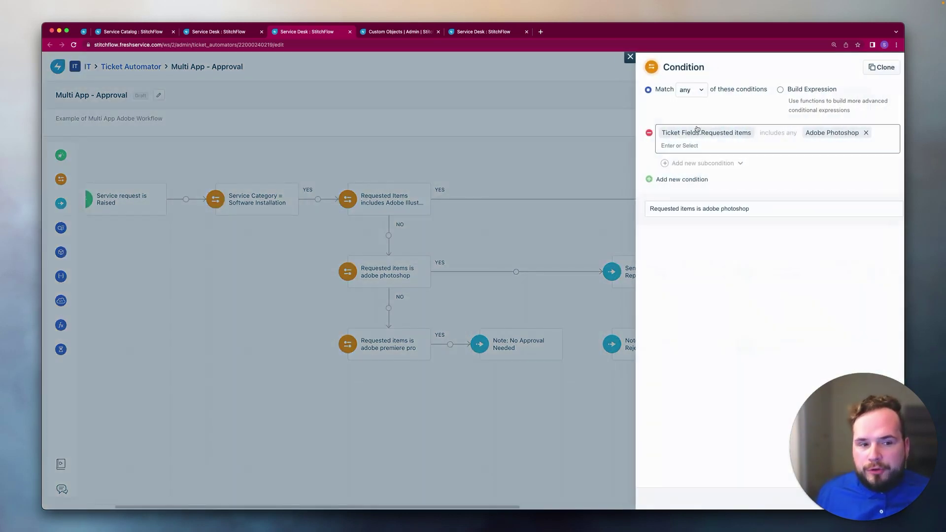
pyautogui.click(604, 136)
pyautogui.hscroll(1, 627, 217)
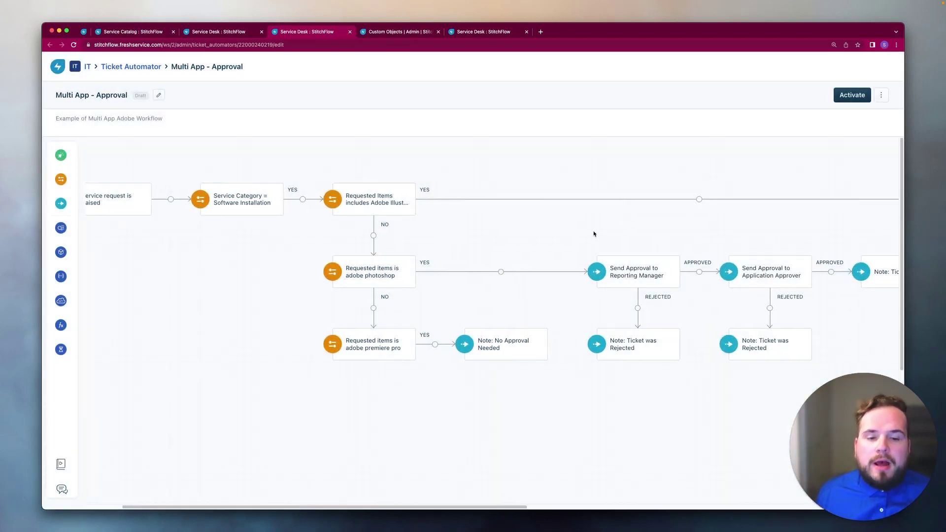
pyautogui.hscroll(2, 591, 244)
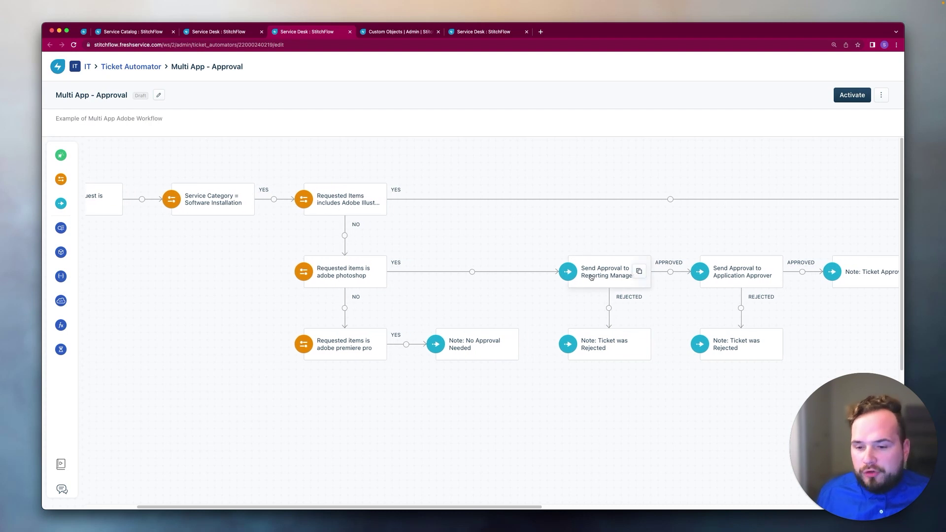
pyautogui.moveTo(771, 272)
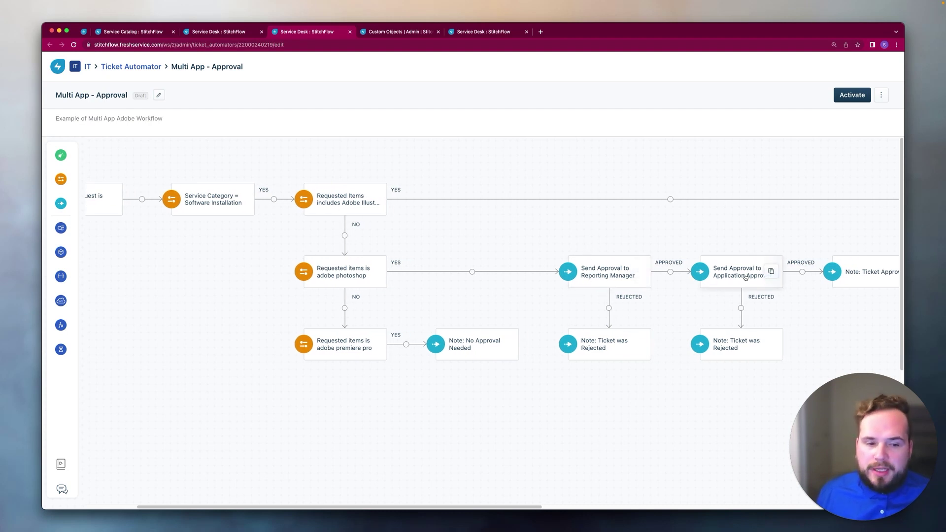
pyautogui.click(745, 276)
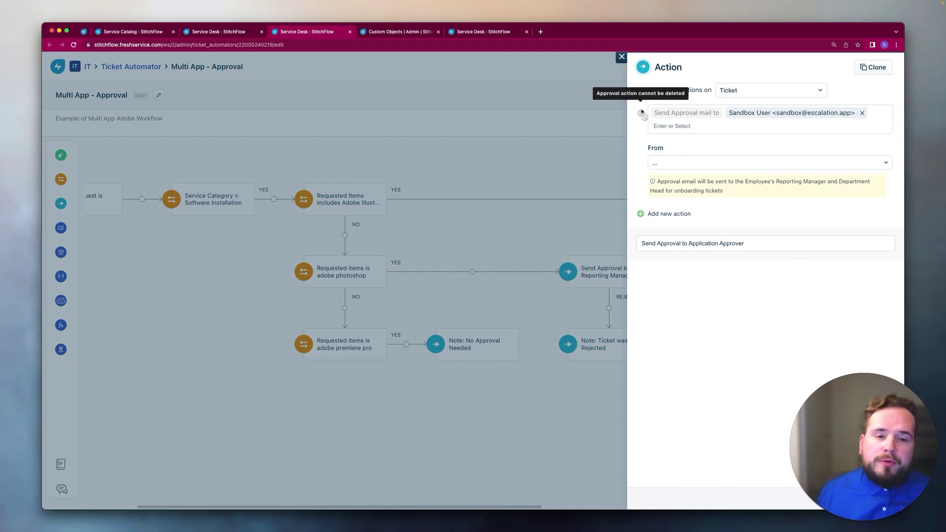
pyautogui.click(621, 57)
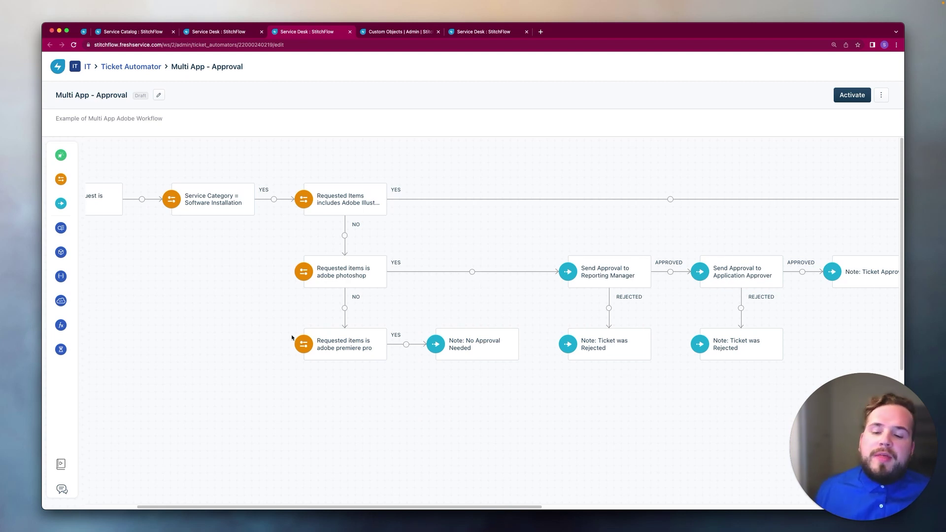
# Go to the Custom Objects admin page listing Applications, Applications_Approval and Applications_Provisioning_Method
pyautogui.click(395, 31)
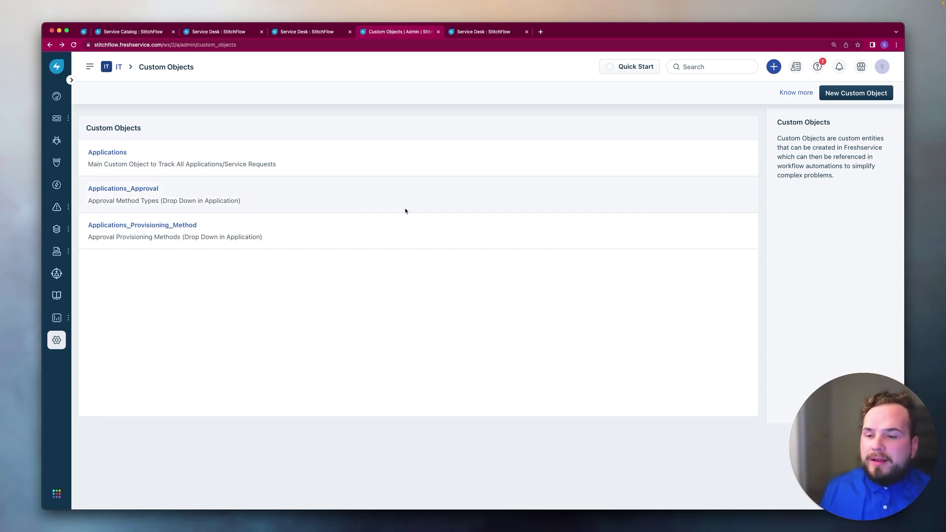
# Open the Applications object's records and examine the Application Approver and Application Approval Type columns
pyautogui.click(122, 154)
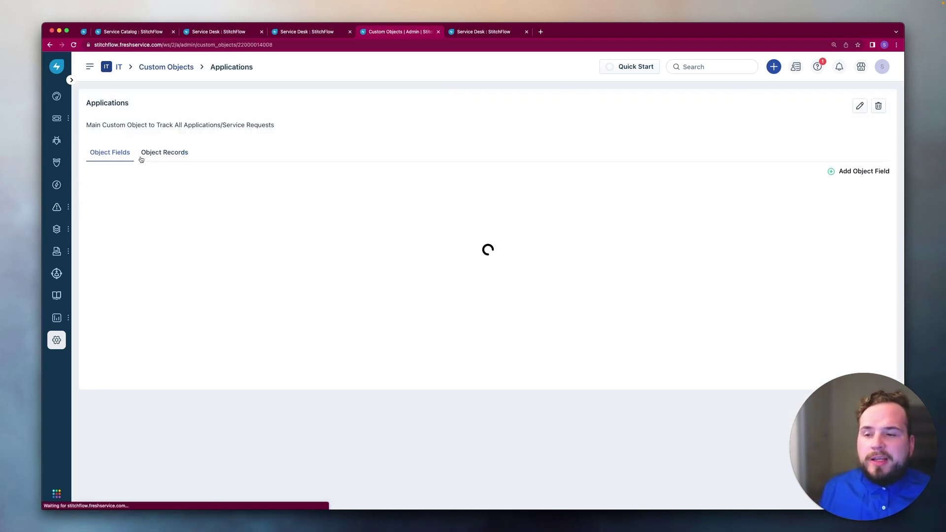
pyautogui.click(174, 155)
pyautogui.scroll(-1, 271, 171)
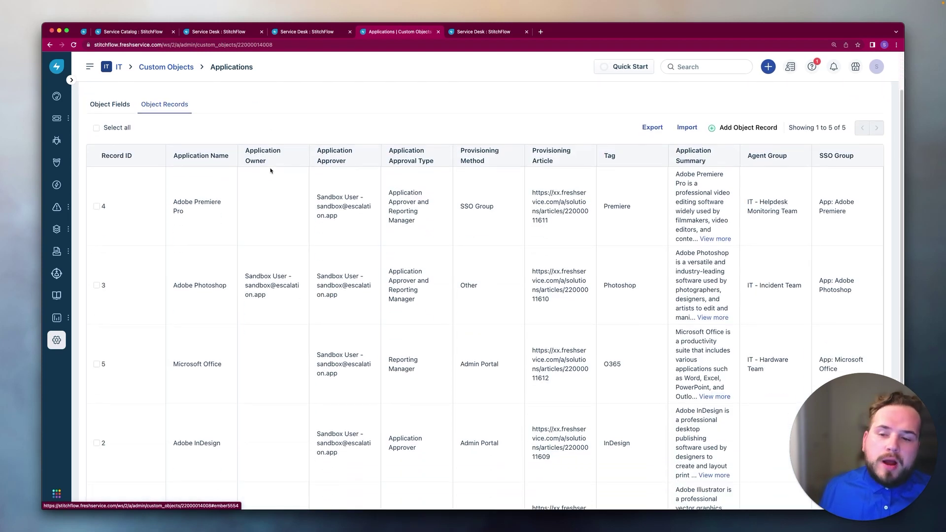
pyautogui.scroll(-1, 270, 171)
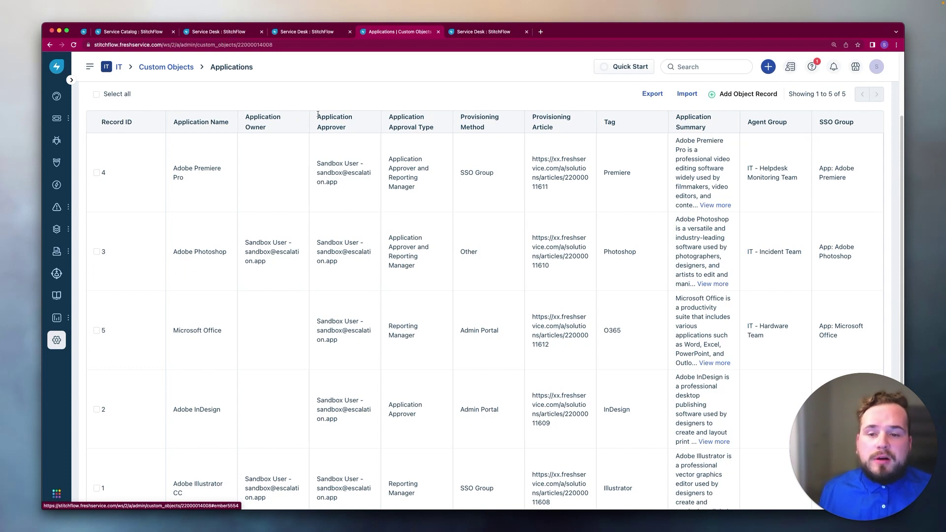
pyautogui.moveTo(318, 114); pyautogui.dragTo(441, 125)
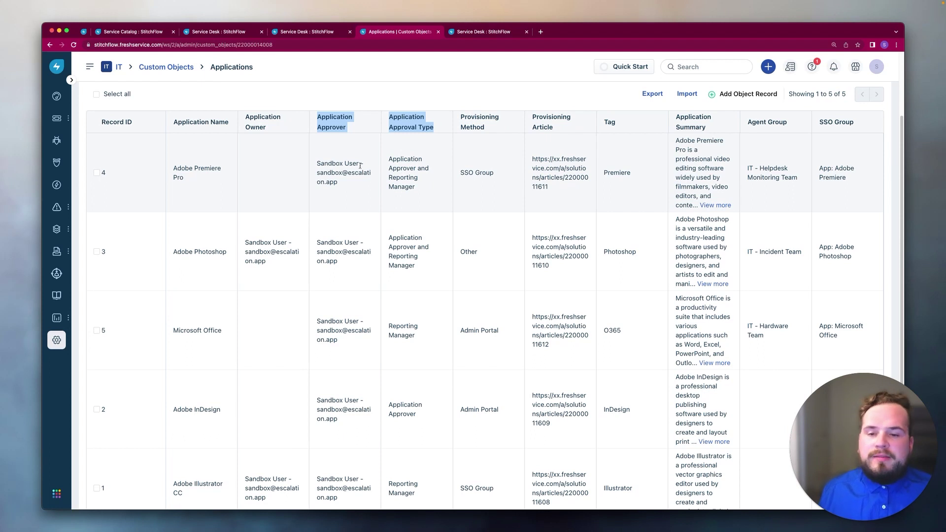
pyautogui.click(449, 105)
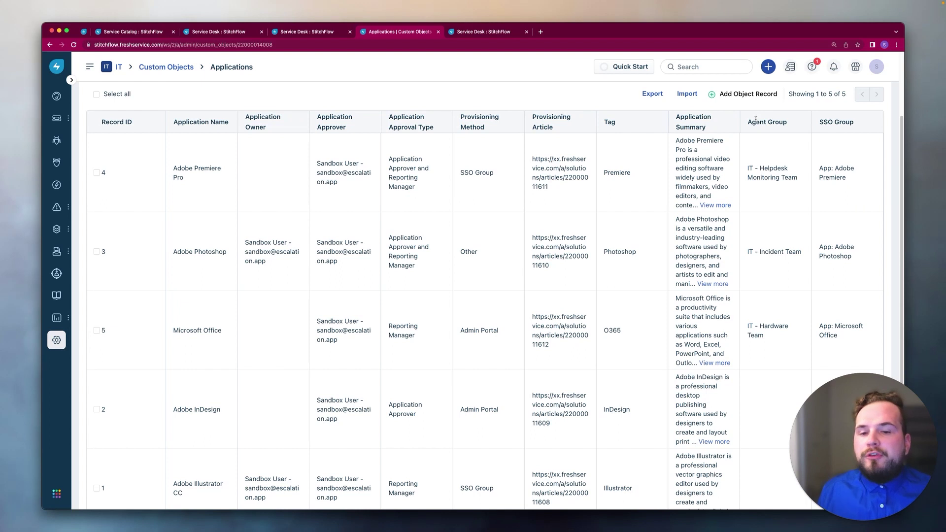
pyautogui.scroll(1, 405, 140)
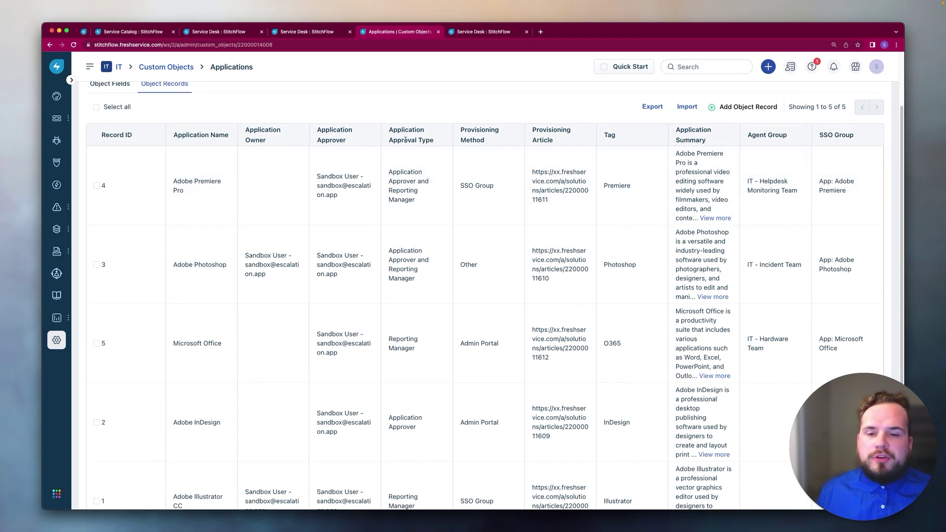
pyautogui.scroll(1, 405, 140)
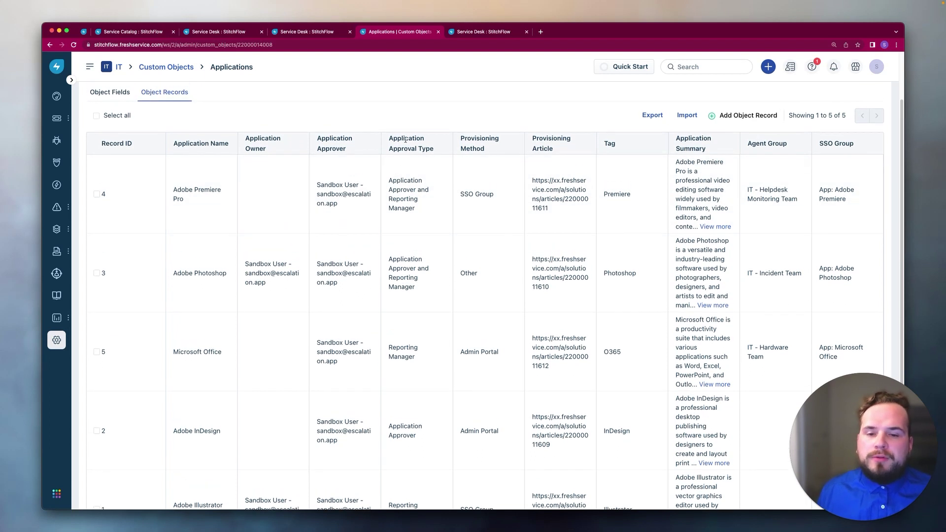
# Review the Applications field definitions, from Application Name to SSO Group, then return to the records
pyautogui.click(124, 94)
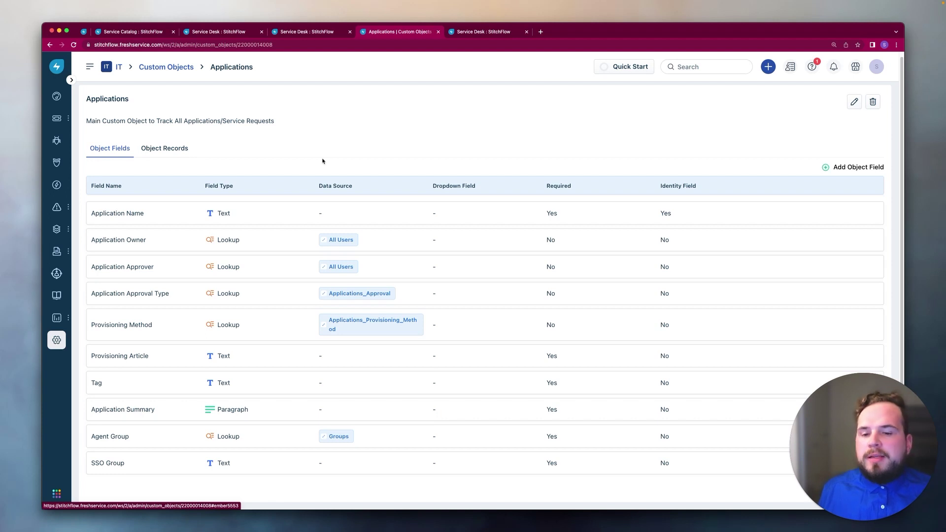
pyautogui.click(164, 148)
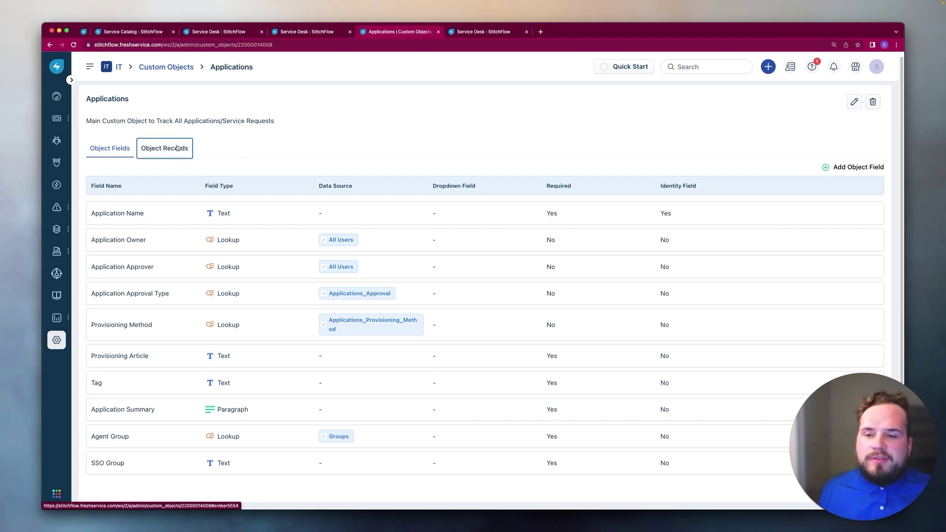
# Check the Adobe Premiere Pro record's approval type options, then view the Custom Object - Approval workflow
pyautogui.click(407, 256)
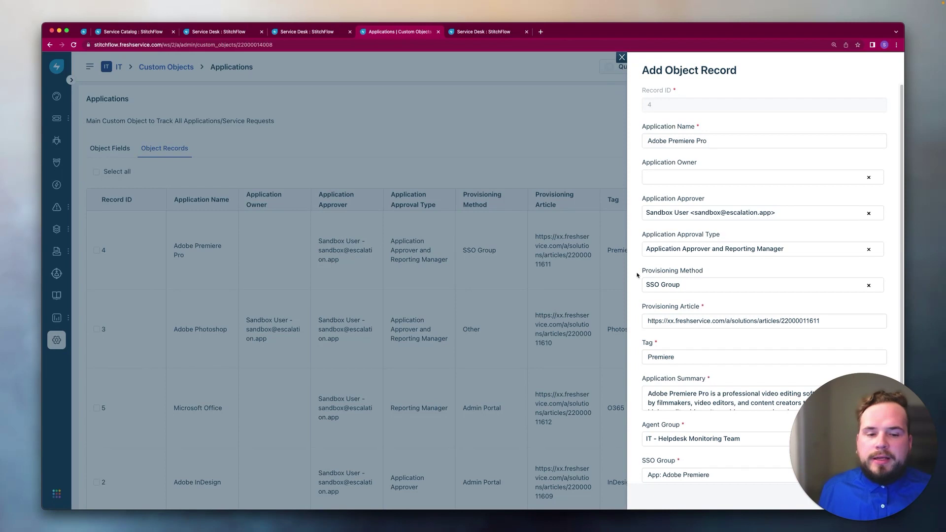
pyautogui.click(678, 250)
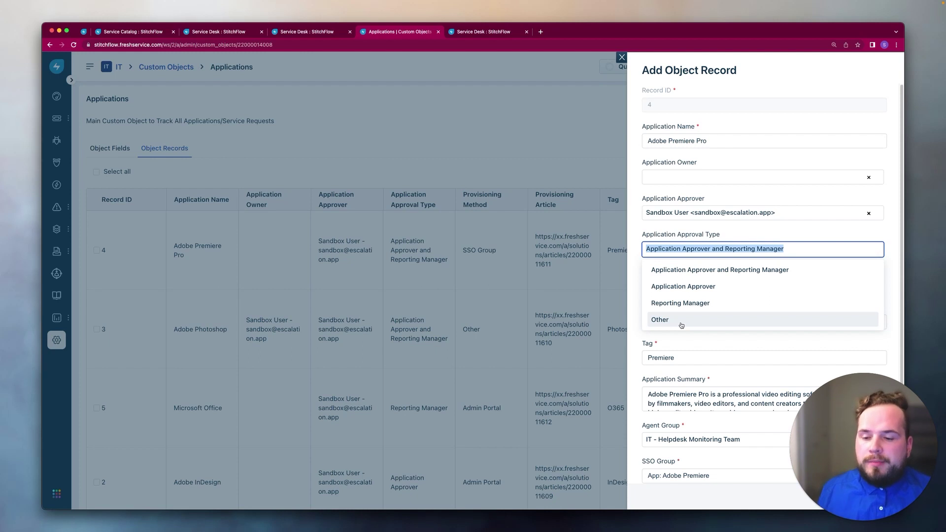
pyautogui.hotkey('ctrl', 'Tab')
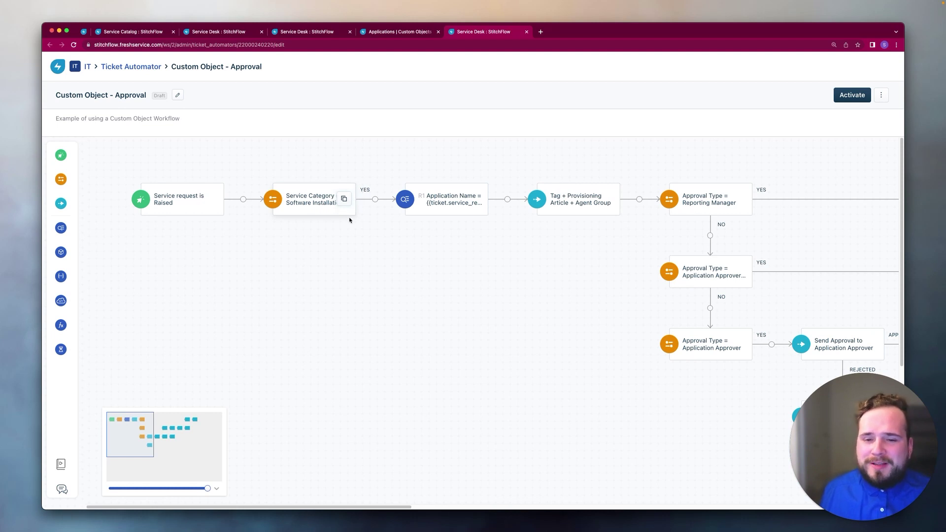
pyautogui.hscroll(3, 403, 233)
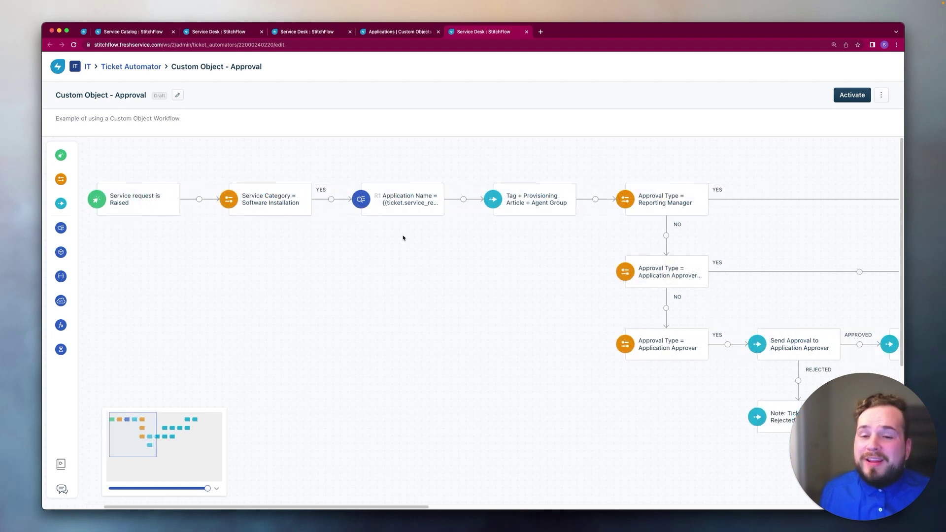
# Inspect the Application Name reader: it reads Applications, filtered by a placeholder value
pyautogui.click(393, 213)
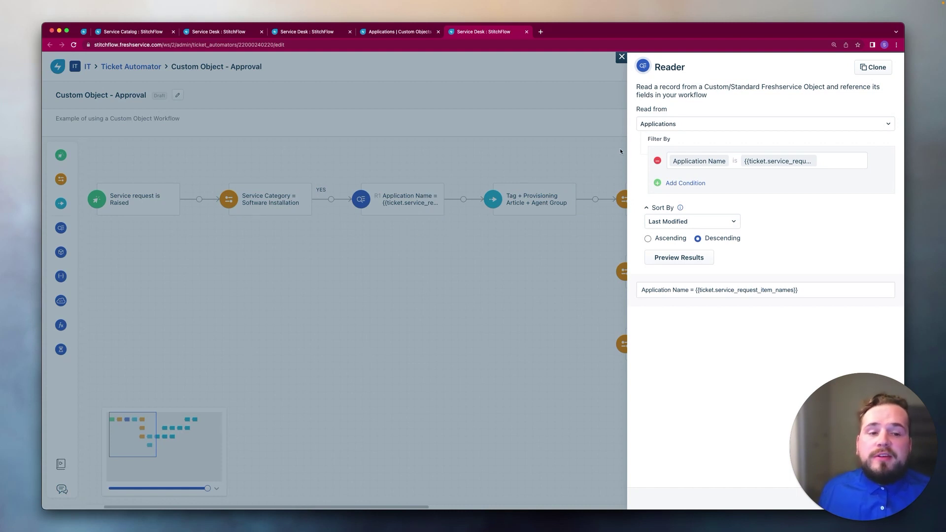
pyautogui.click(652, 124)
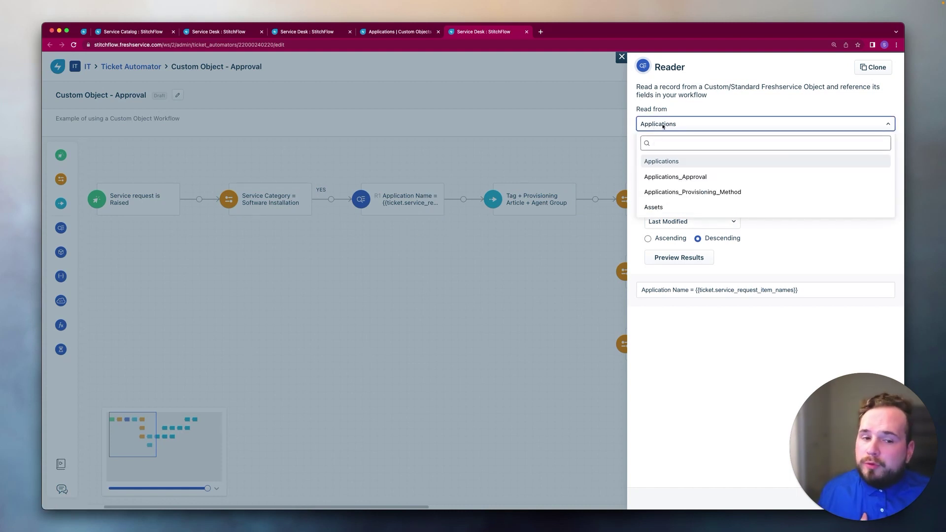
pyautogui.click(663, 125)
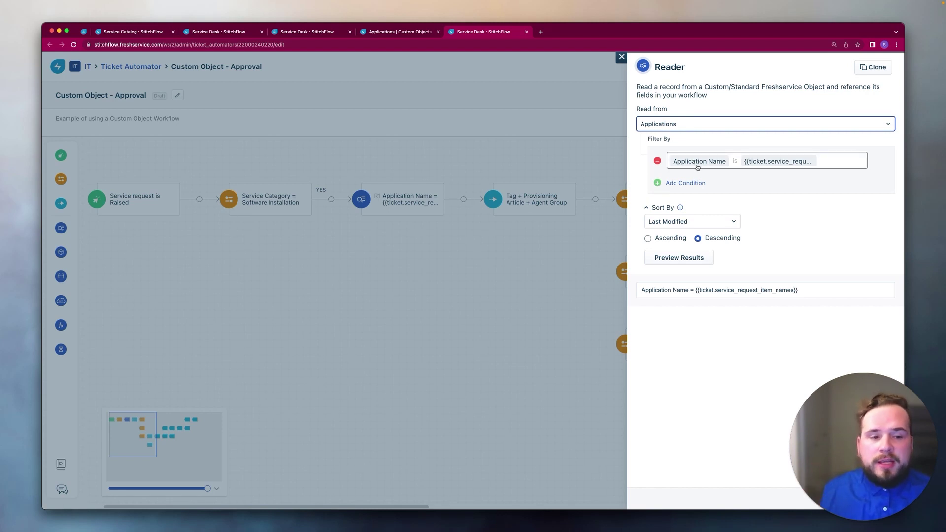
pyautogui.click(758, 167)
pyautogui.click(763, 179)
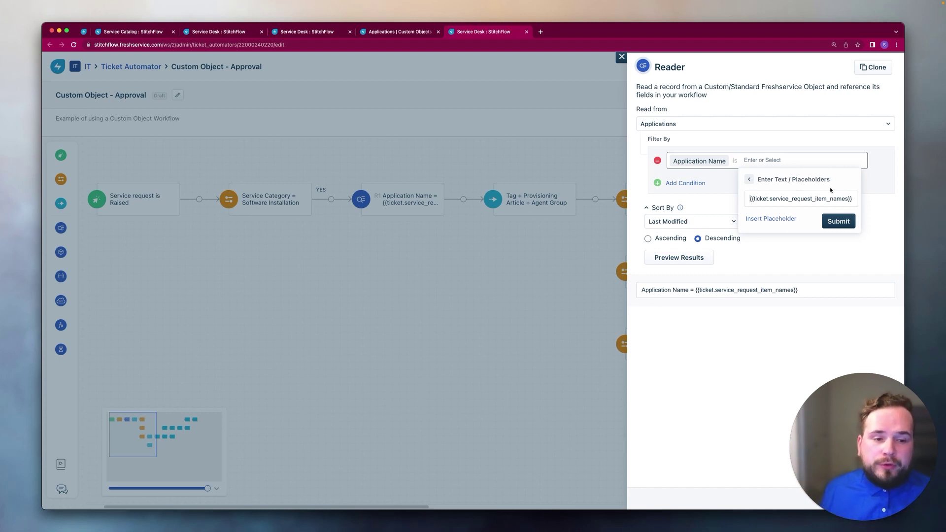
# Browse the Service Item placeholders and close the Reader settings unchanged
pyautogui.click(769, 219)
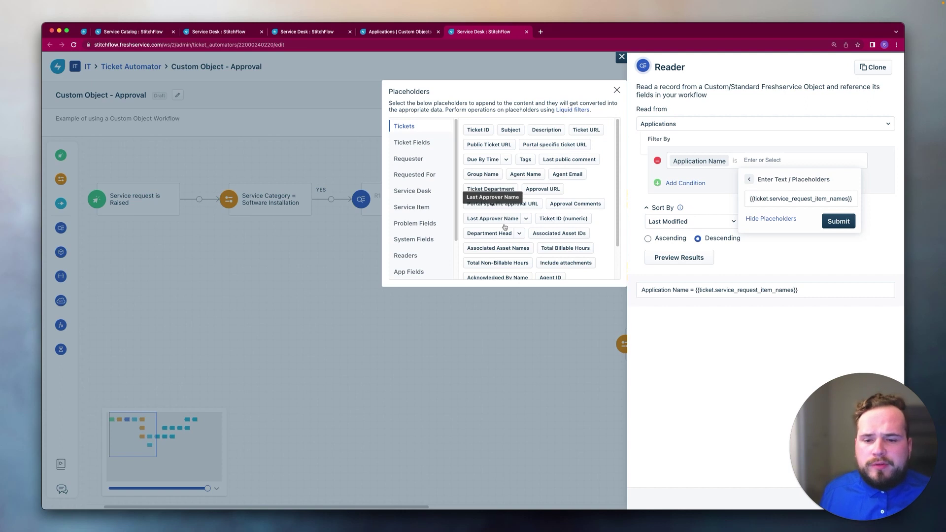
pyautogui.click(409, 207)
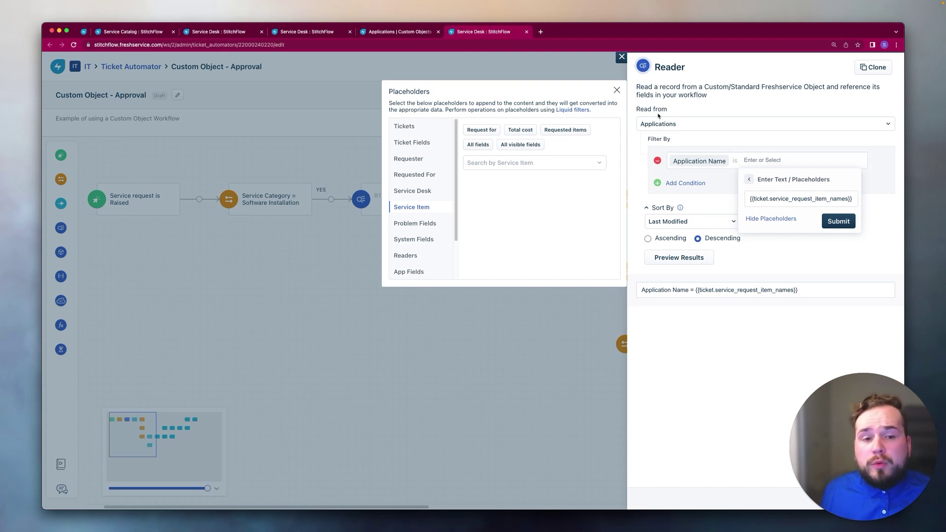
pyautogui.click(618, 92)
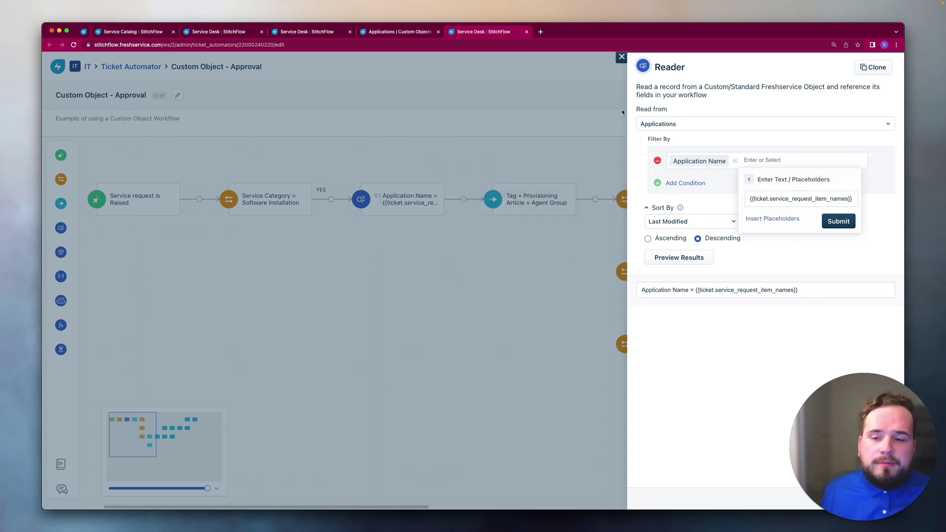
pyautogui.click(621, 58)
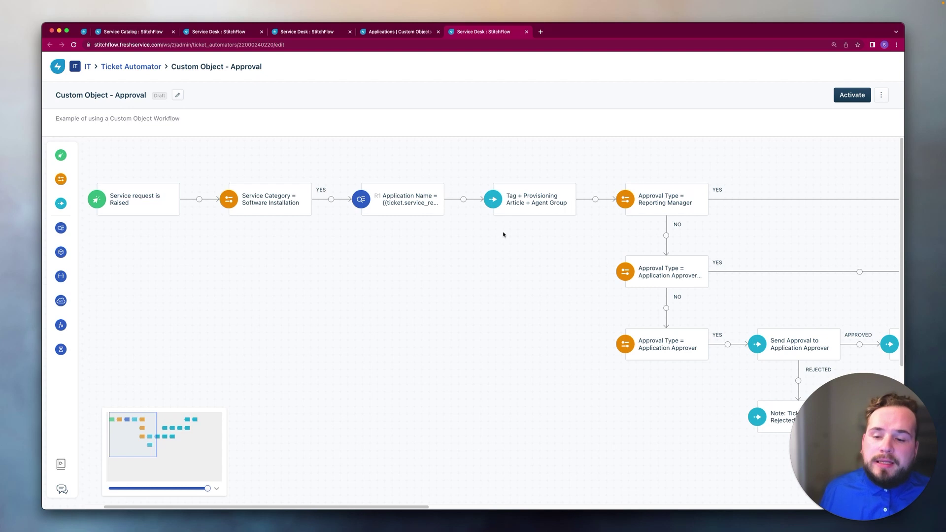
pyautogui.click(523, 206)
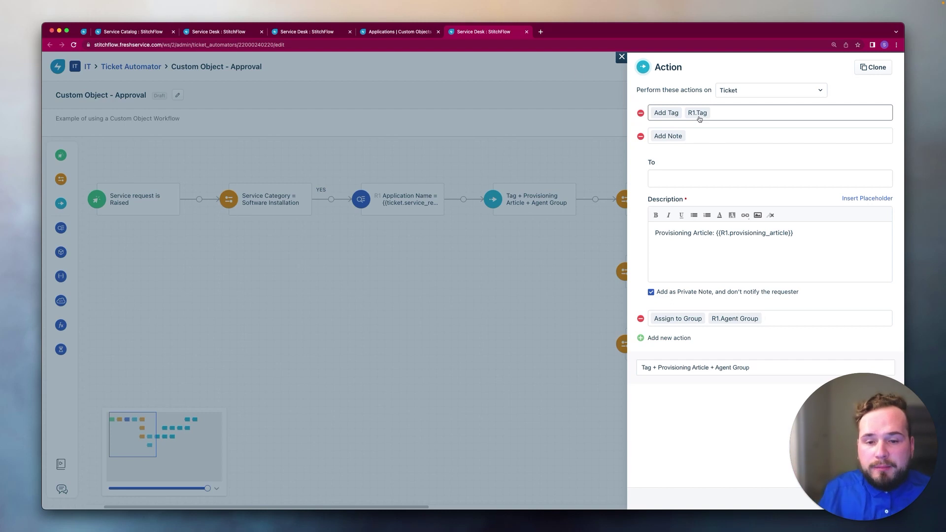
pyautogui.click(407, 33)
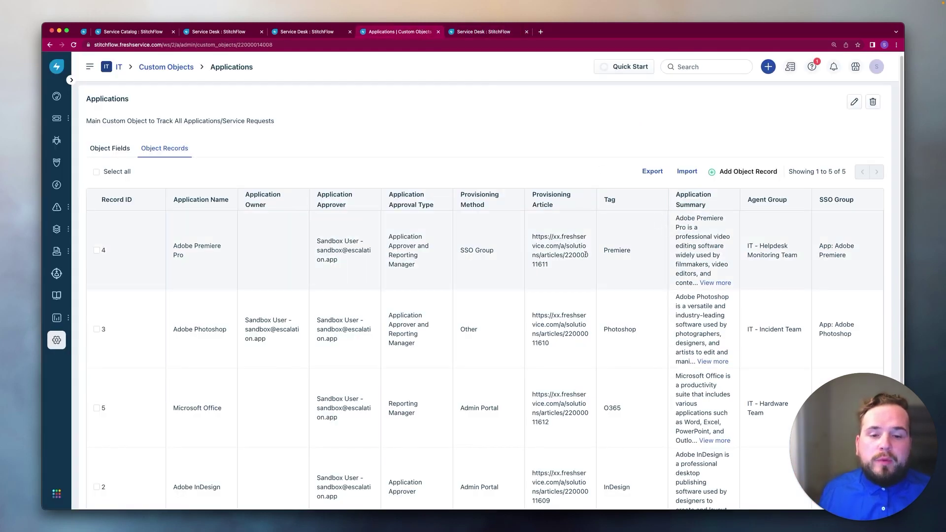
pyautogui.click(647, 236)
pyautogui.moveTo(680, 358); pyautogui.dragTo(626, 359)
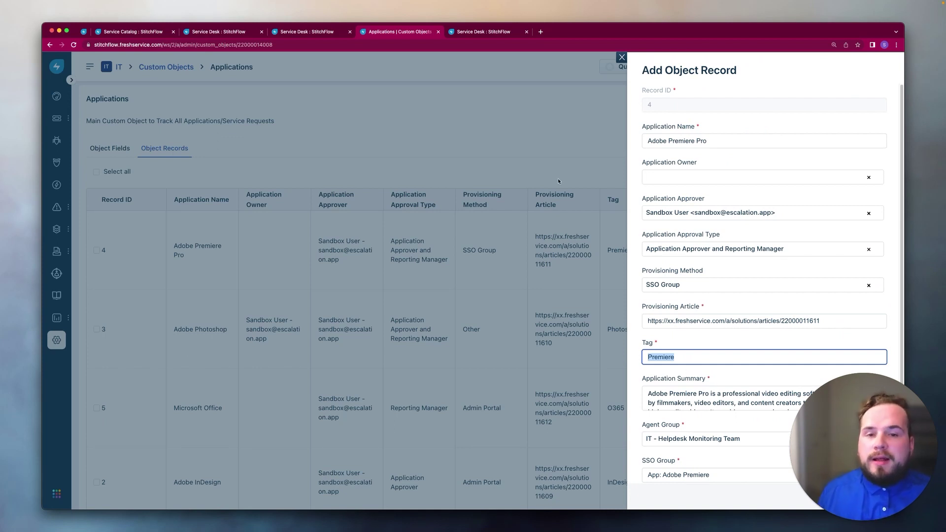
pyautogui.click(489, 37)
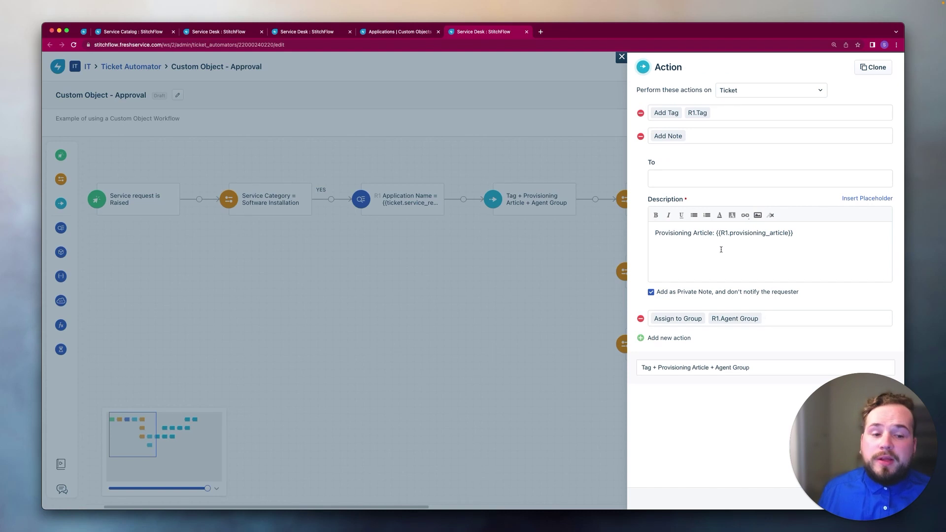
pyautogui.moveTo(714, 233); pyautogui.dragTo(803, 235)
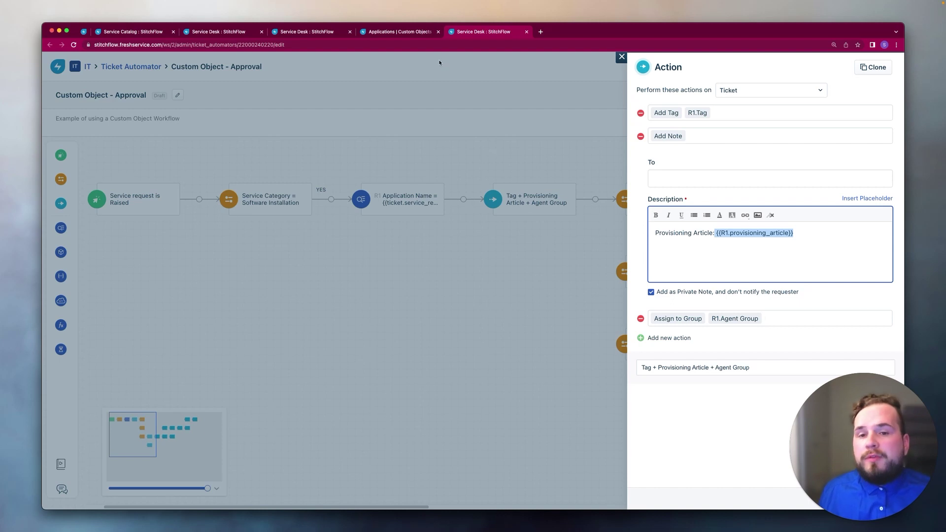
pyautogui.click(400, 32)
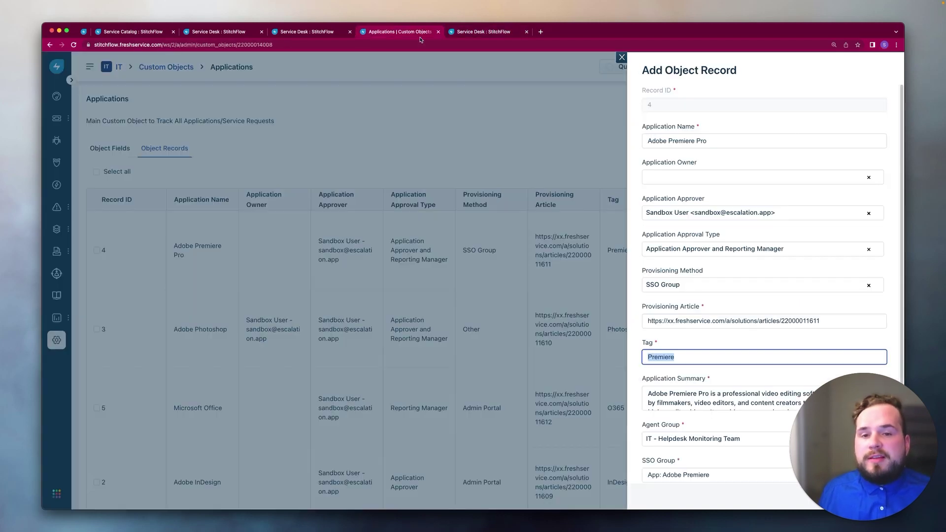
pyautogui.tripleClick(686, 321)
pyautogui.click(484, 32)
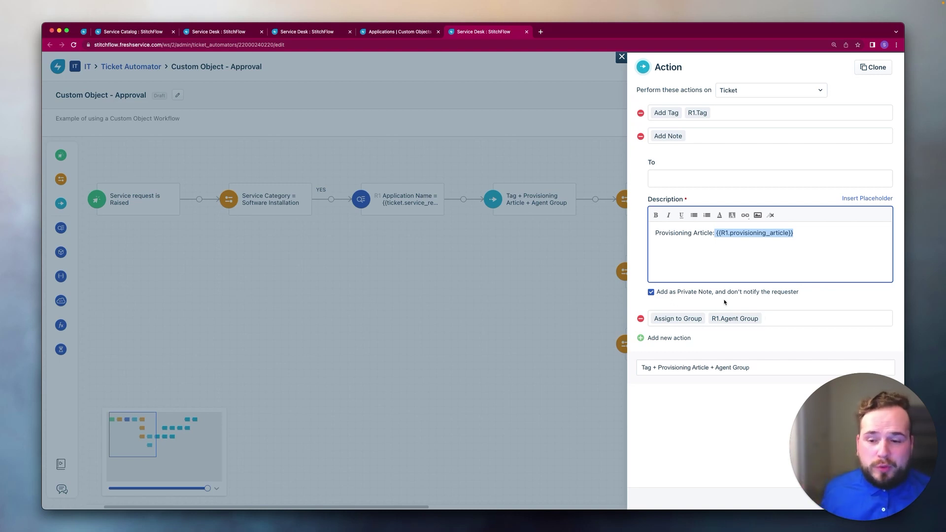
pyautogui.click(624, 59)
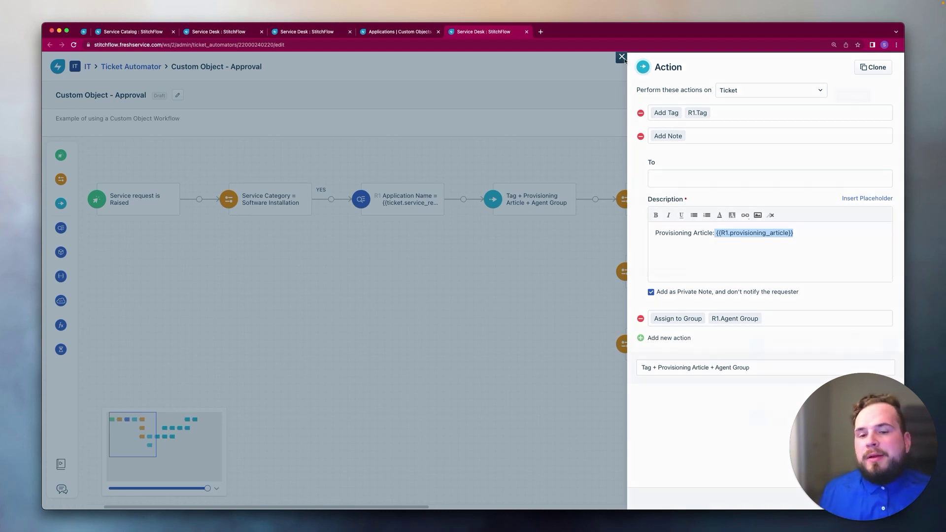
pyautogui.hscroll(3, 591, 151)
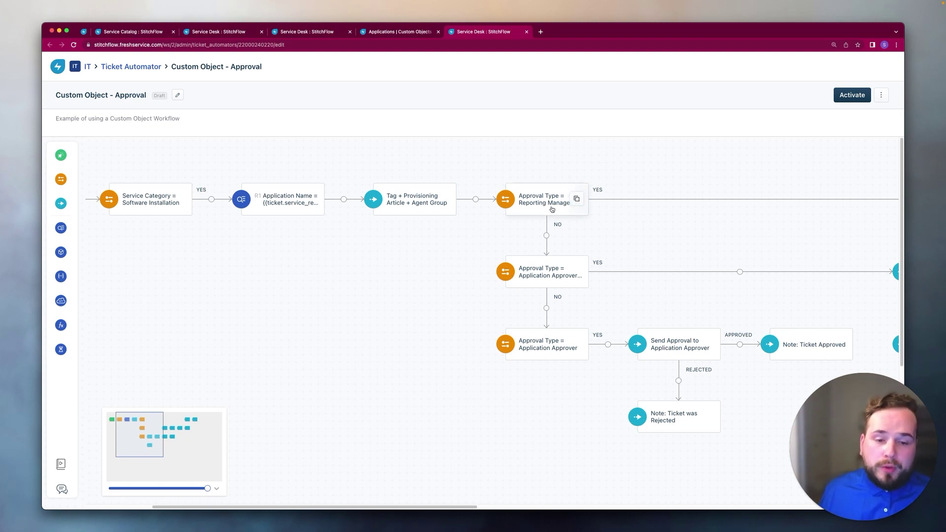
pyautogui.moveTo(543, 273)
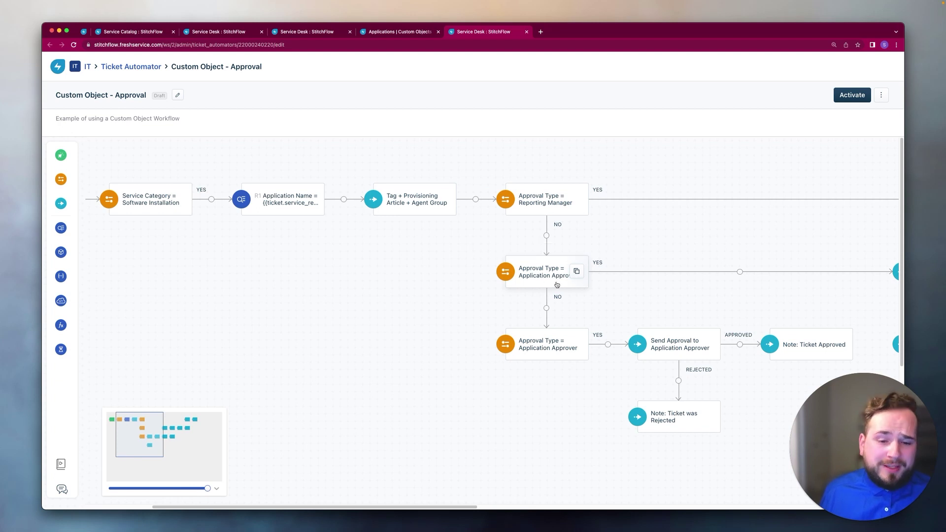
pyautogui.click(587, 276)
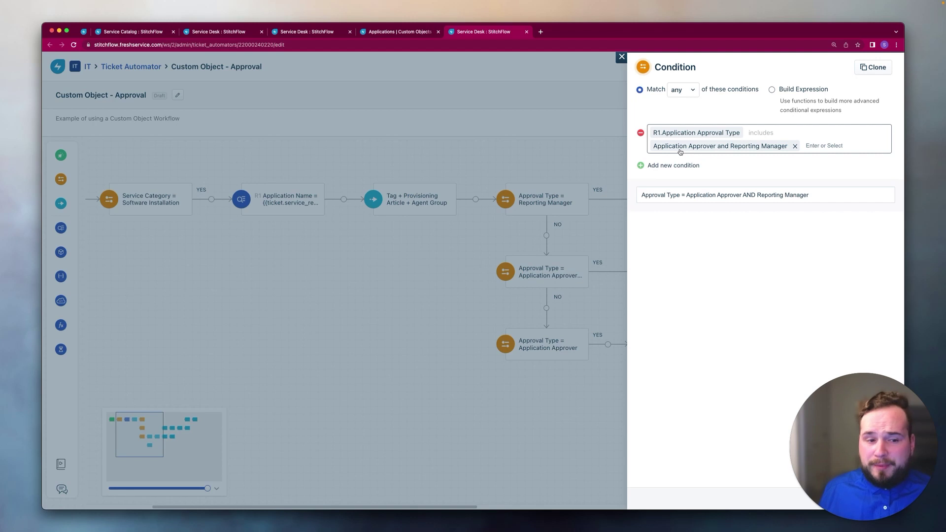
pyautogui.click(426, 36)
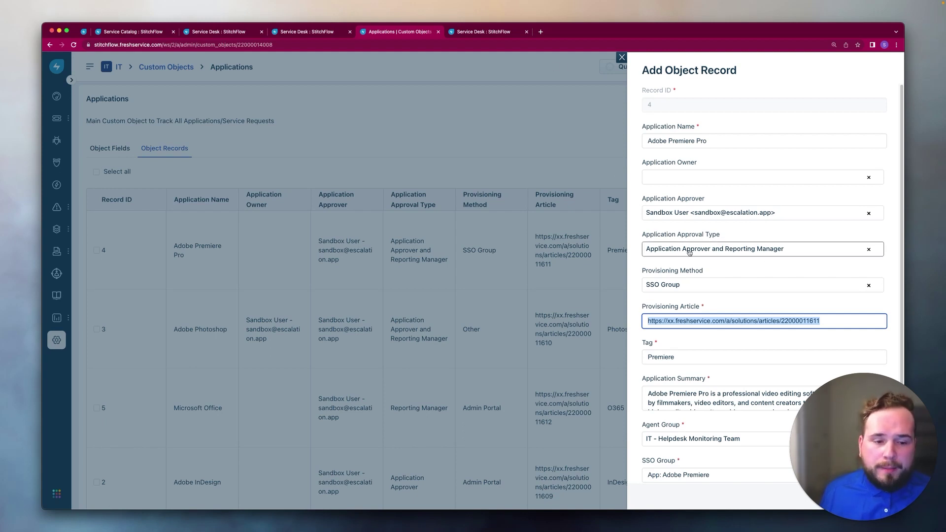
pyautogui.click(486, 33)
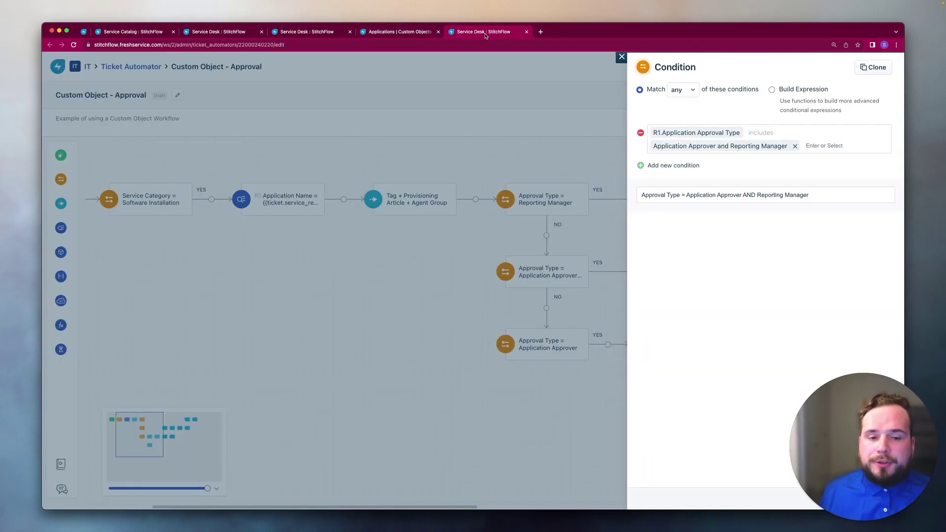
pyautogui.click(620, 58)
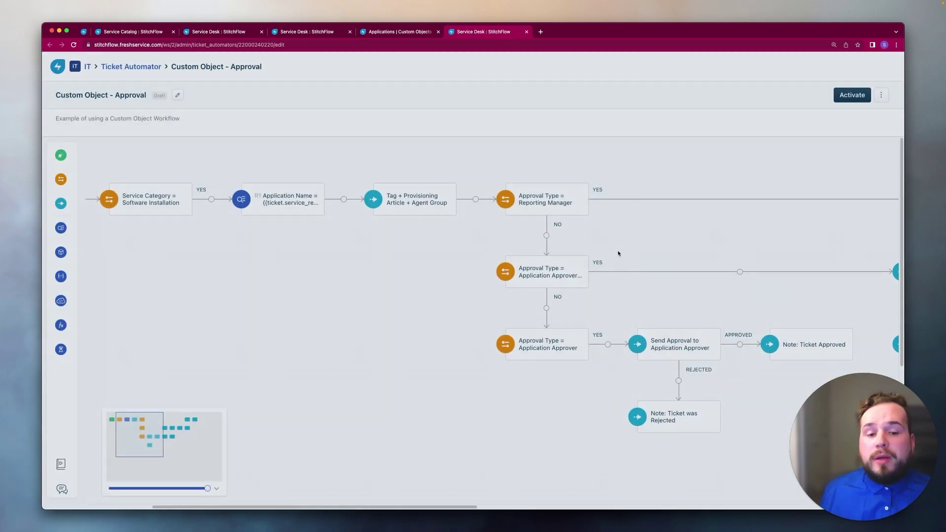
pyautogui.hscroll(5, 618, 253)
pyautogui.hscroll(1, 618, 254)
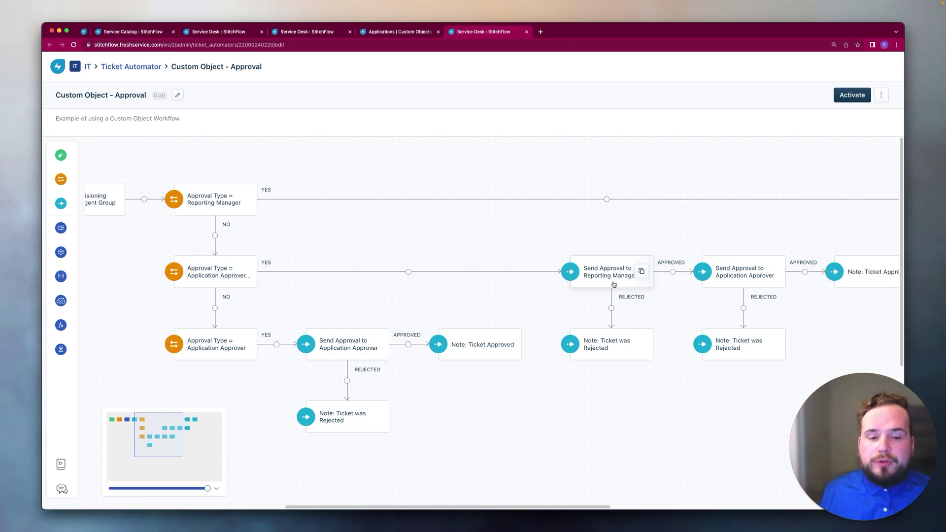
pyautogui.hscroll(4, 612, 282)
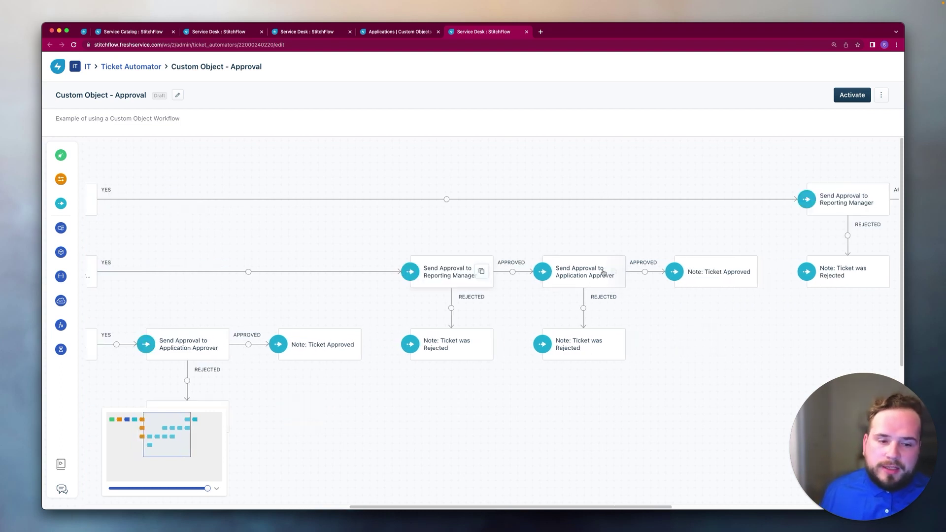
pyautogui.click(581, 274)
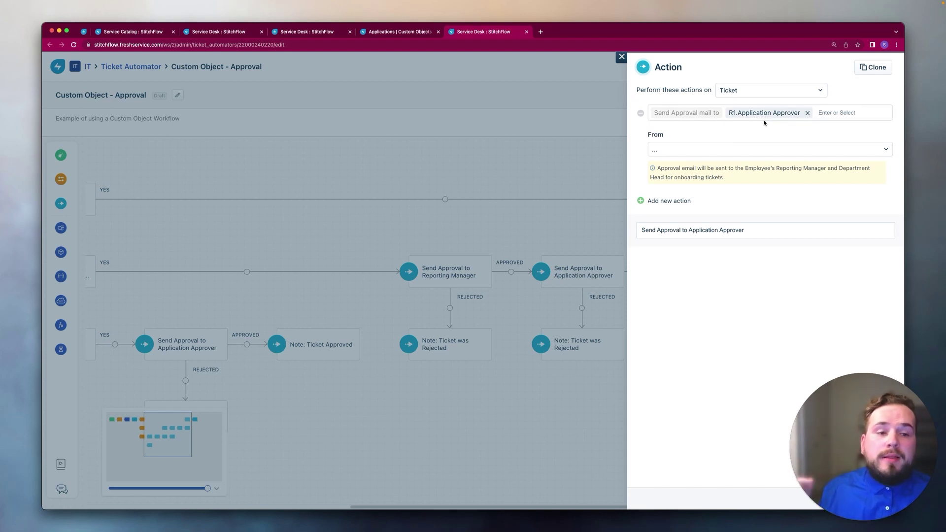
pyautogui.click(402, 35)
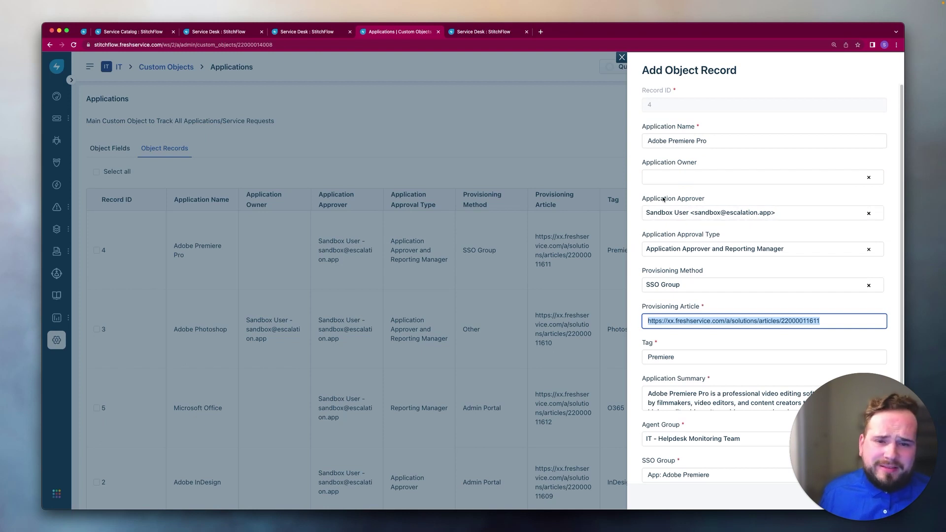
pyautogui.click(470, 32)
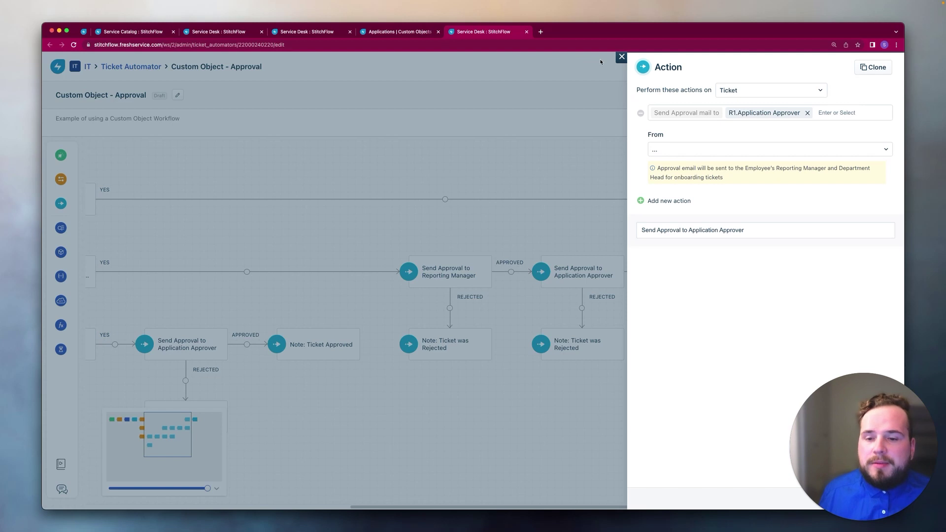
pyautogui.click(621, 57)
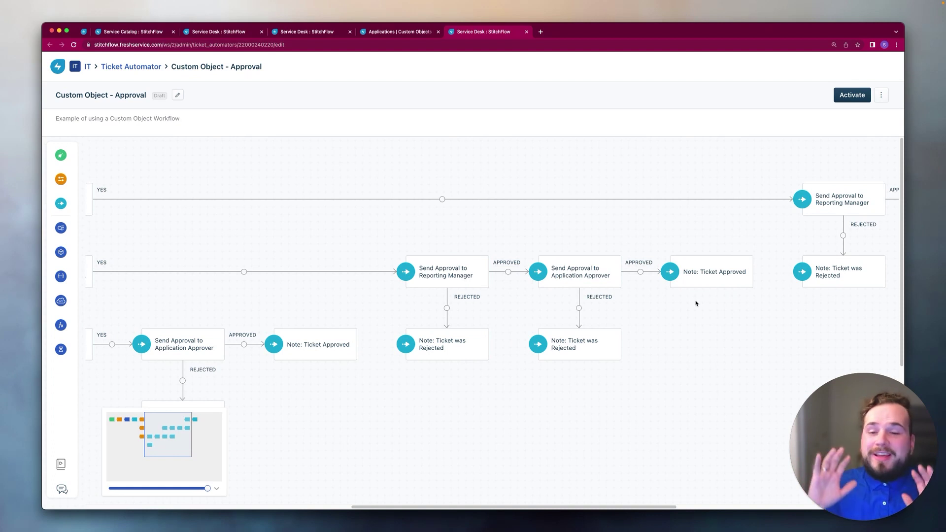
pyautogui.click(692, 282)
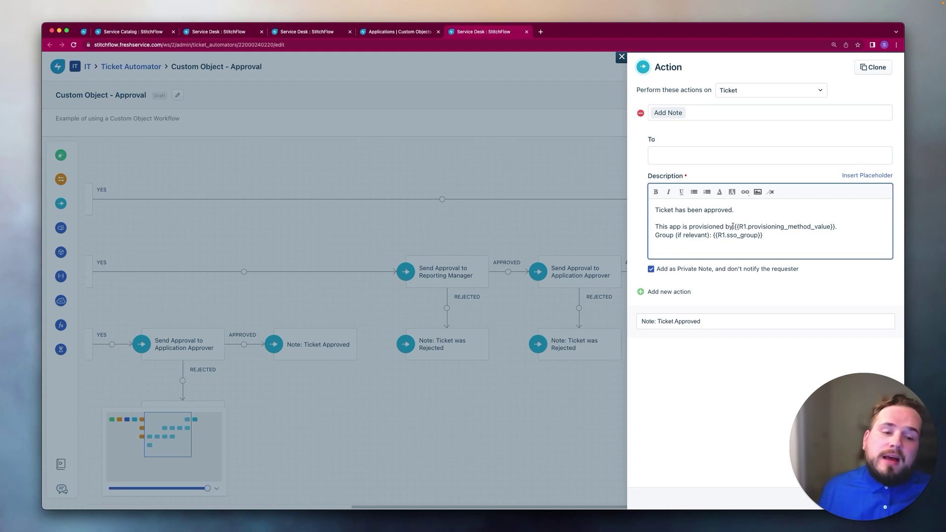
pyautogui.moveTo(734, 226); pyautogui.dragTo(838, 227)
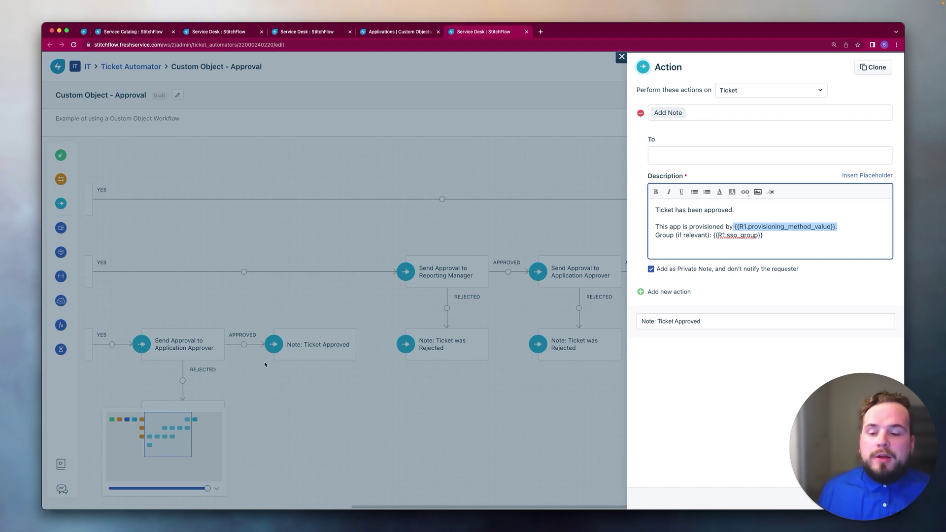
pyautogui.click(590, 175)
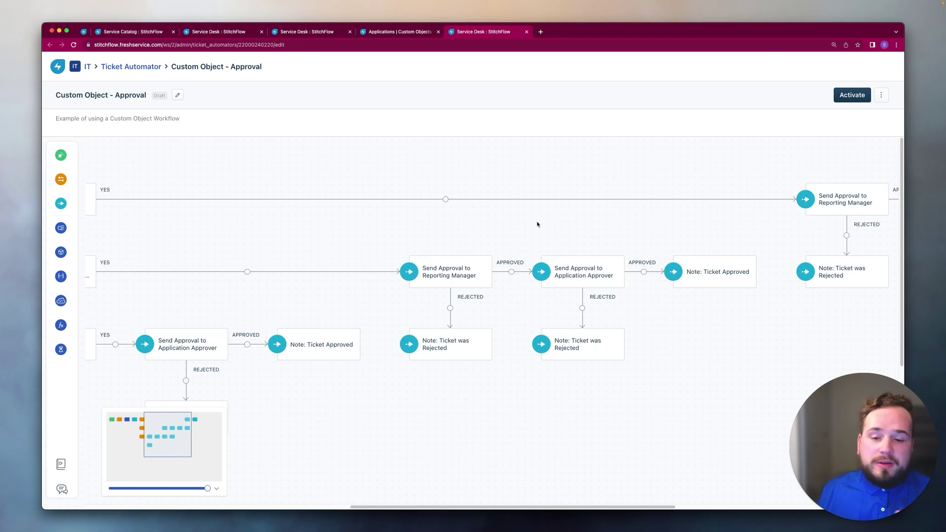
pyautogui.hscroll(-10, 518, 204)
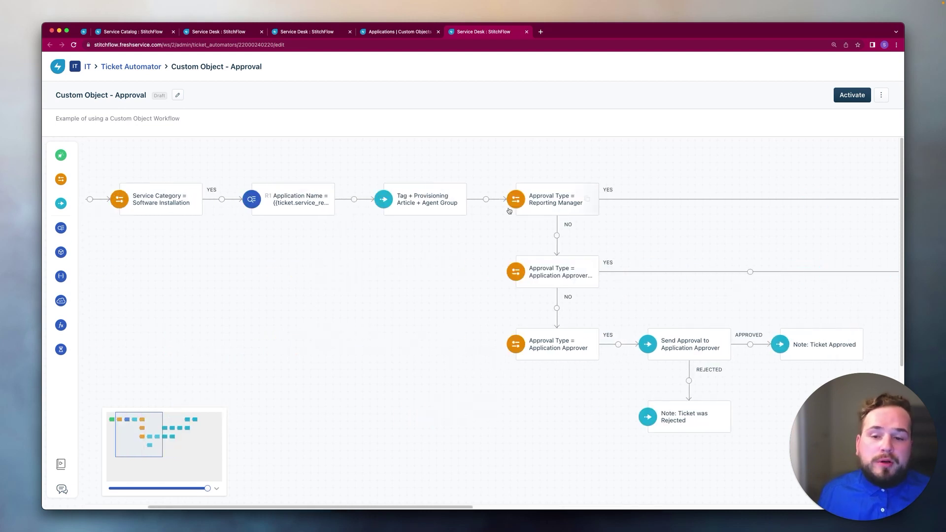
pyautogui.click(429, 198)
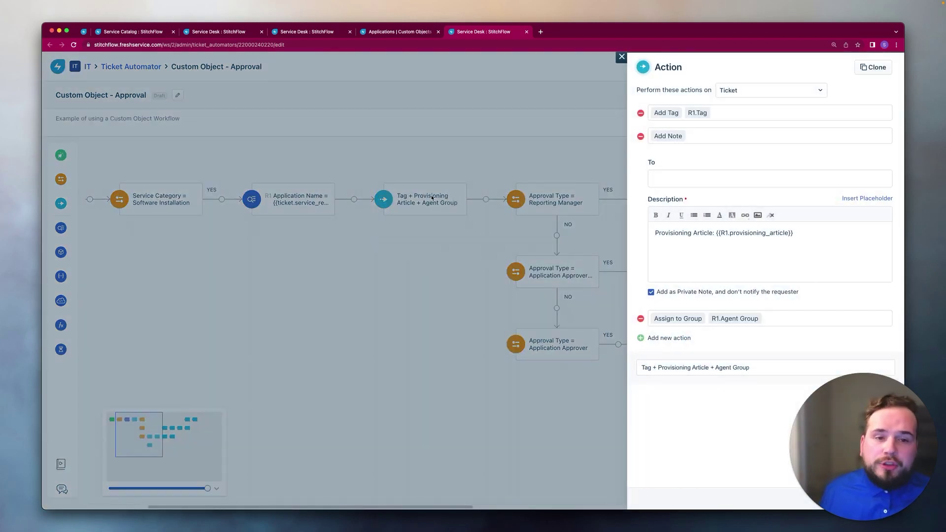
pyautogui.click(621, 57)
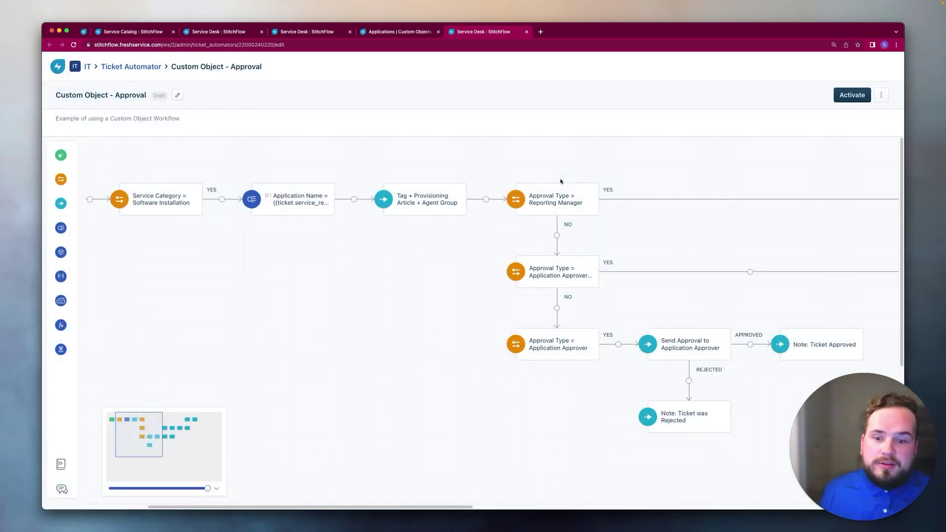